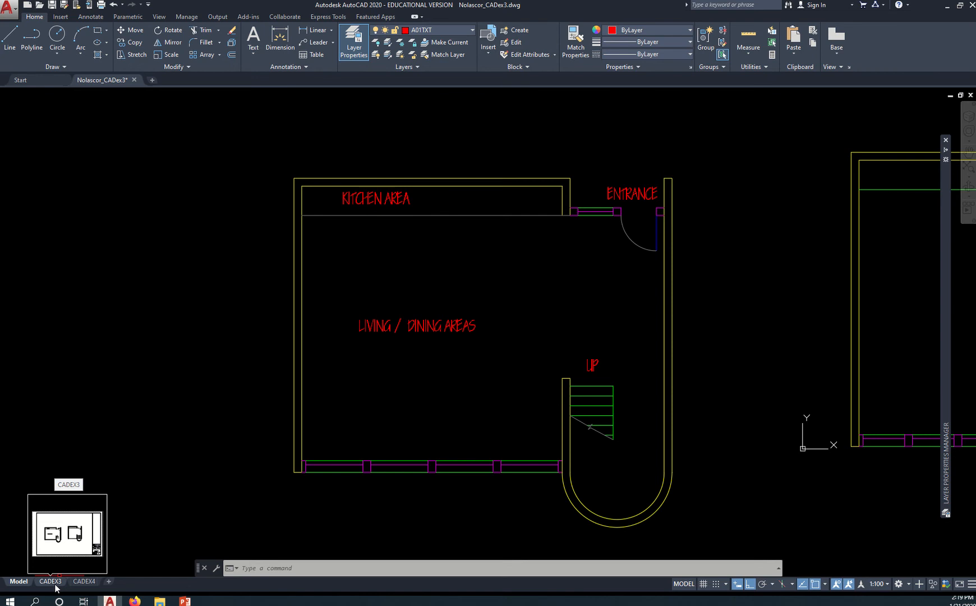
Step: Open the CADEX3 layout sheet holding the two floor plans and the title block
left_click(50, 581)
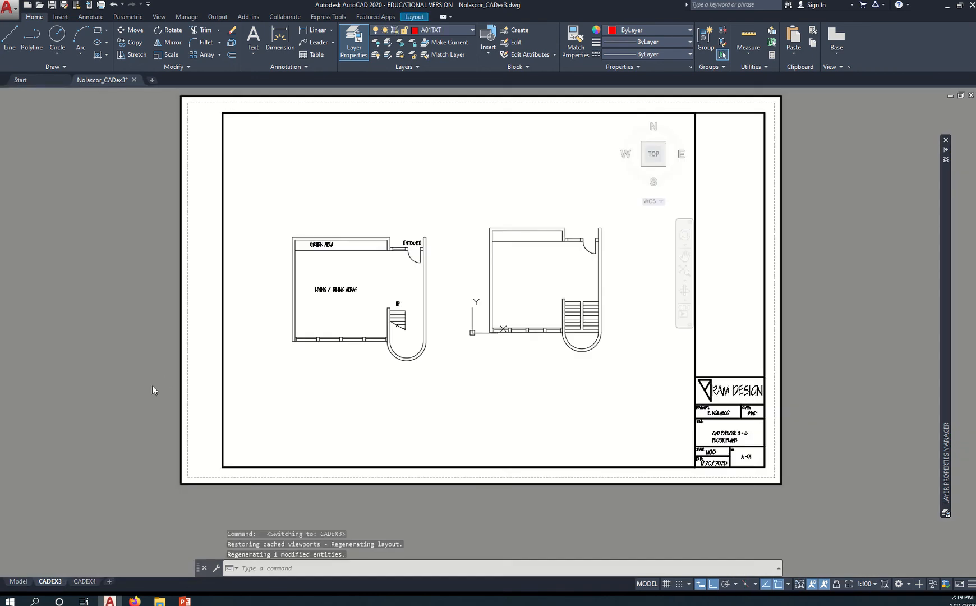
left_click(366, 393)
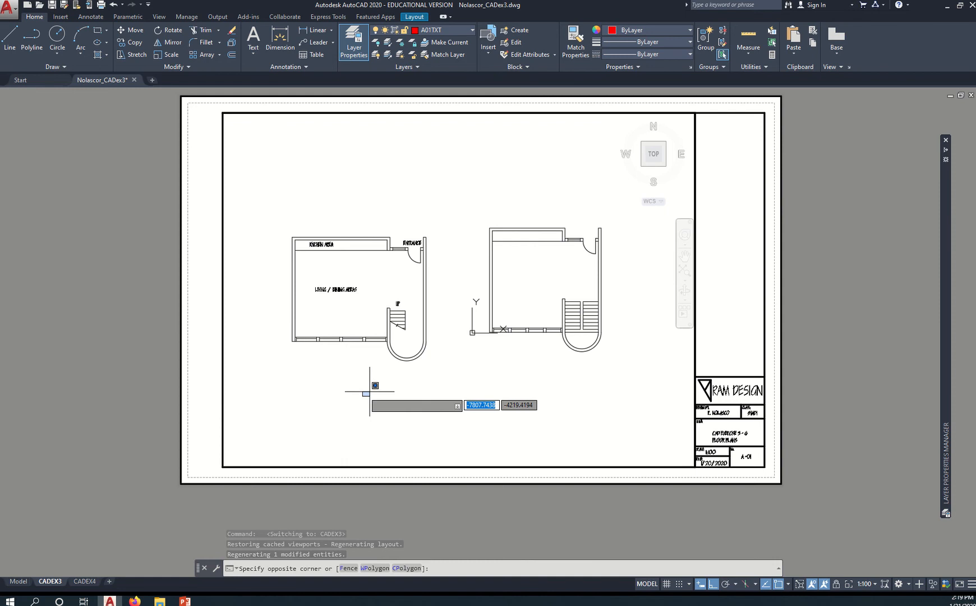
left_click(362, 392)
left_click(381, 395)
left_click(394, 402)
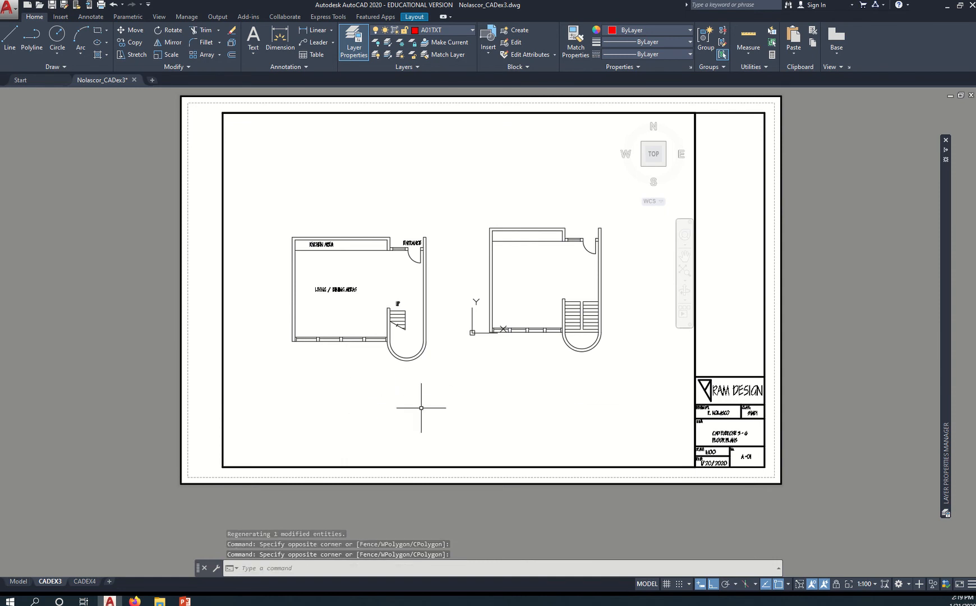
left_click(451, 382)
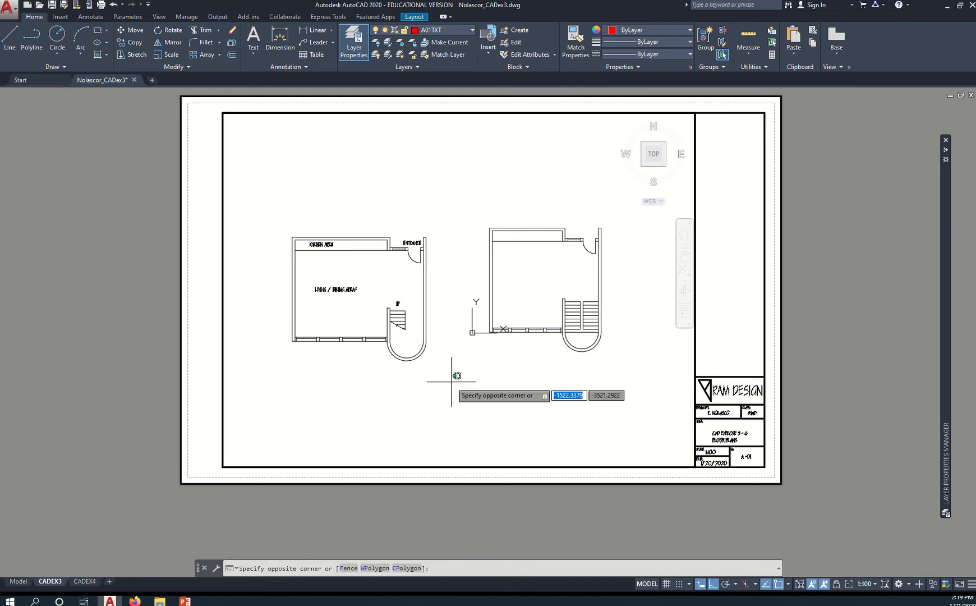
left_click(438, 391)
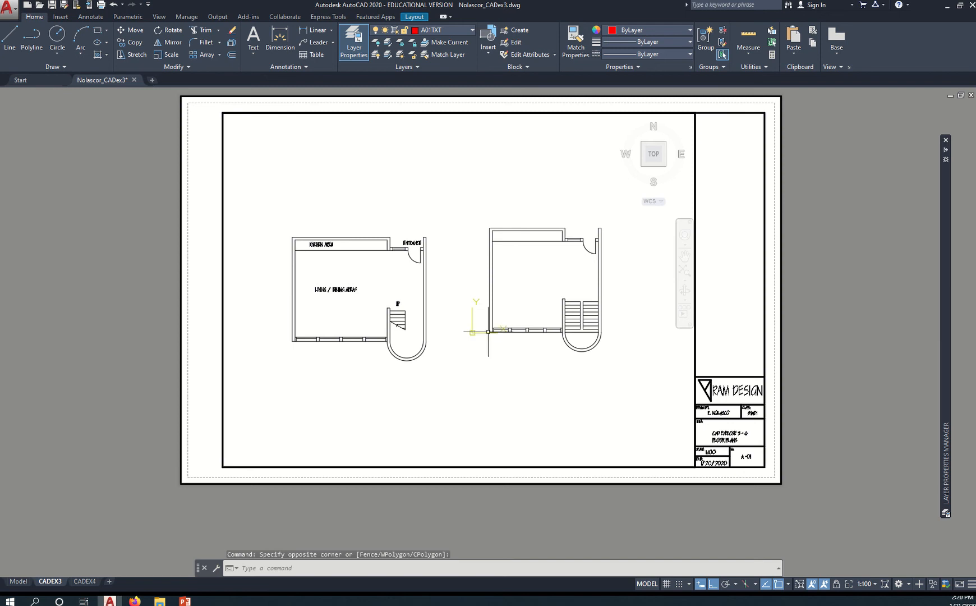
Step: Change the zoom of the floor plans inside the active viewport and return to paper space
scroll(474, 323, "up", 4)
scroll(476, 323, "up", 2)
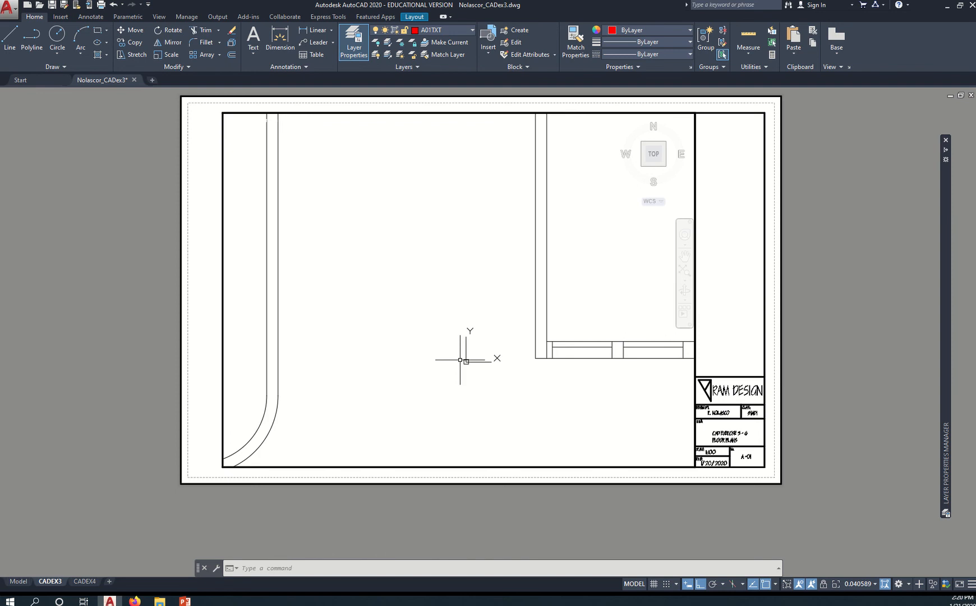
scroll(460, 360, "down", 6)
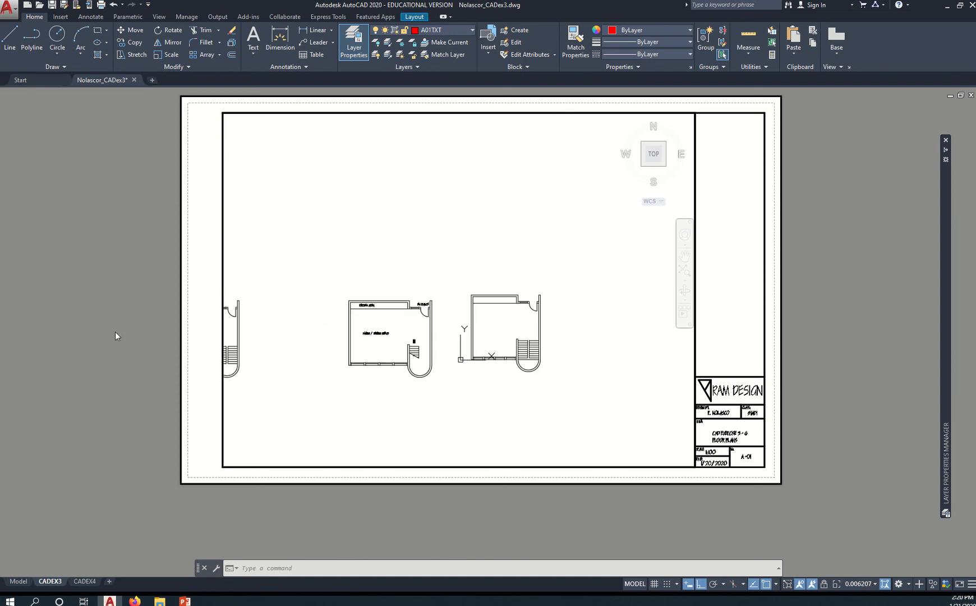
double_click(132, 332)
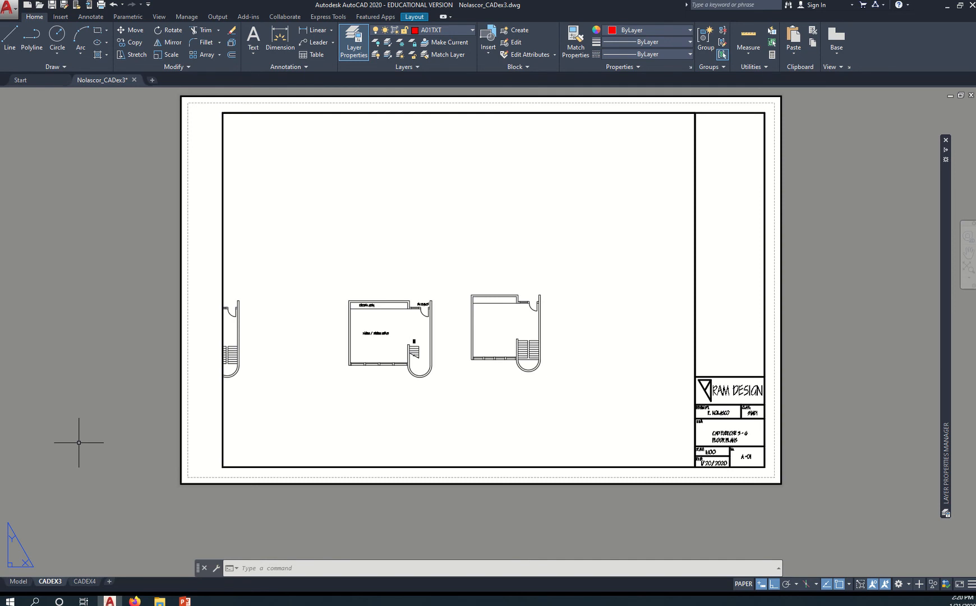
left_click(135, 398)
left_click(99, 420)
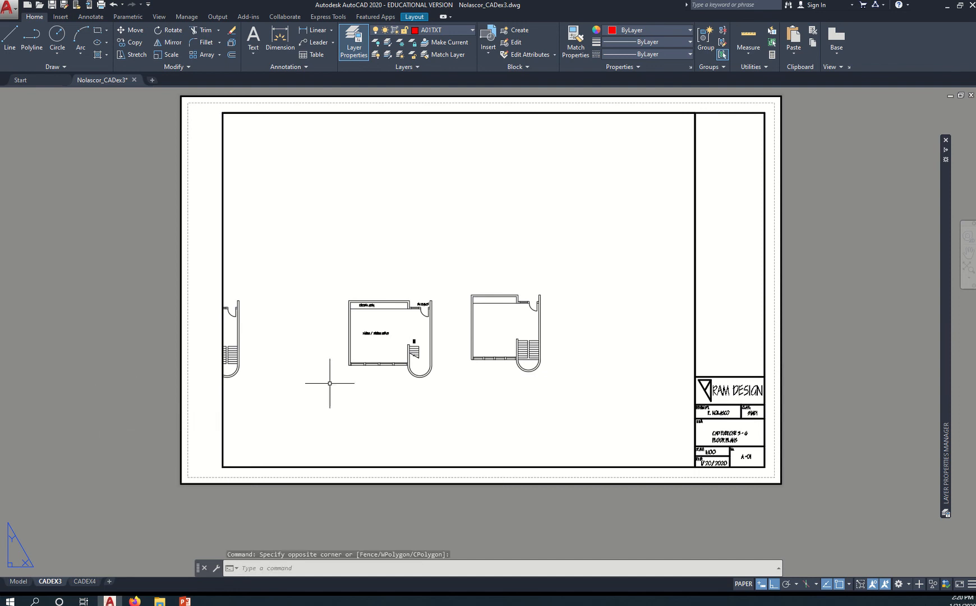
Step: Magnify the sheet around the two floor plans in paper space and activate the viewport's model space
scroll(464, 286, "up", 6)
middle_click_drag(429, 358, 513, 211)
double_click(491, 271)
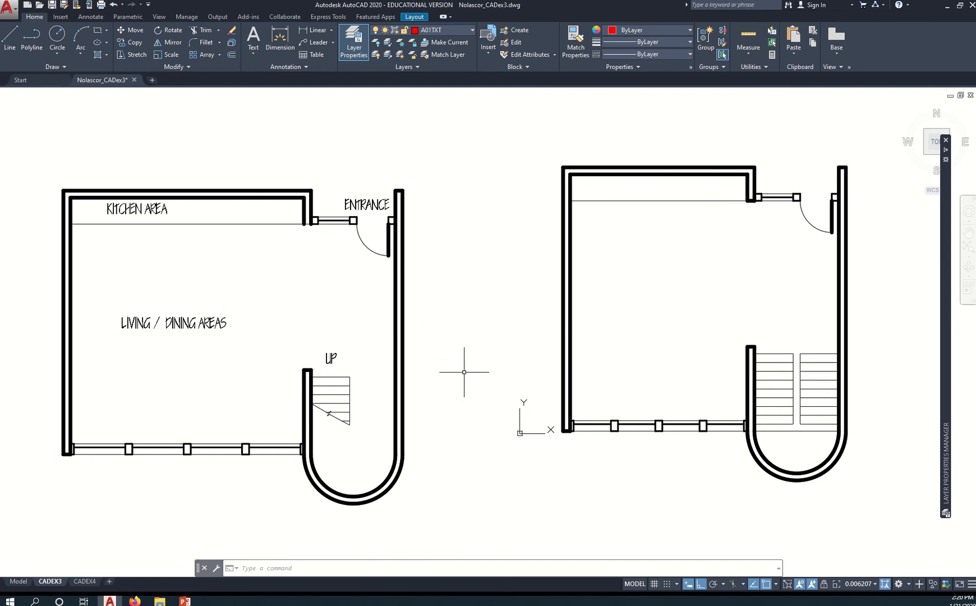
left_click(447, 180)
left_click(457, 163)
left_click(147, 137)
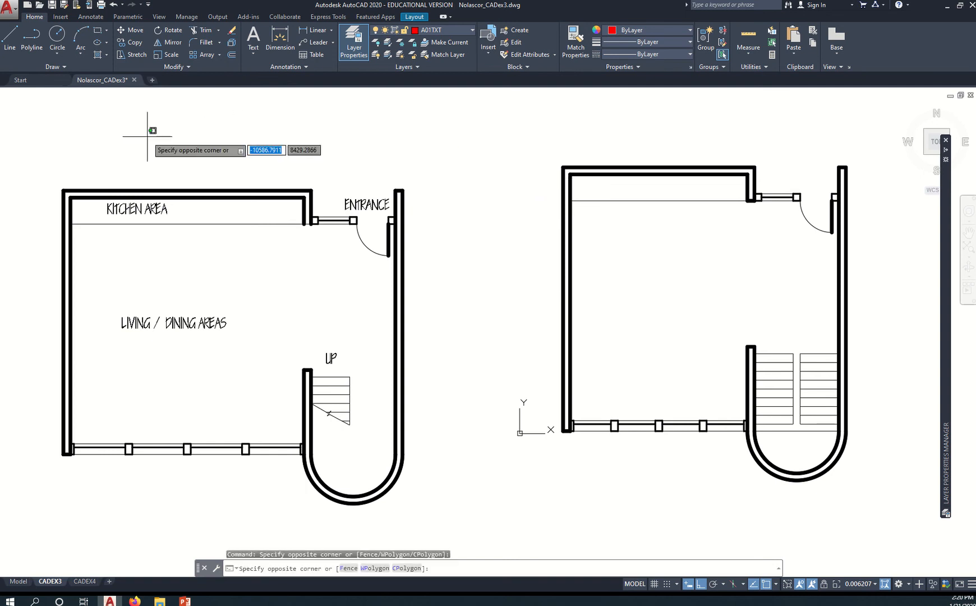
left_click(217, 138)
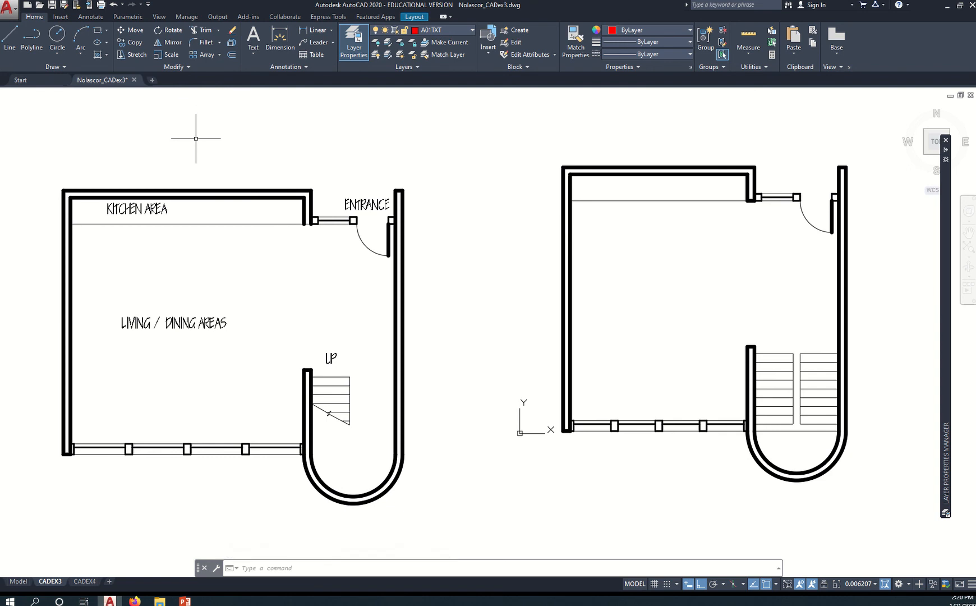
Step: Return to paper space with the PS command and zoom the layout to its extents
type("zebra")
key("Return")
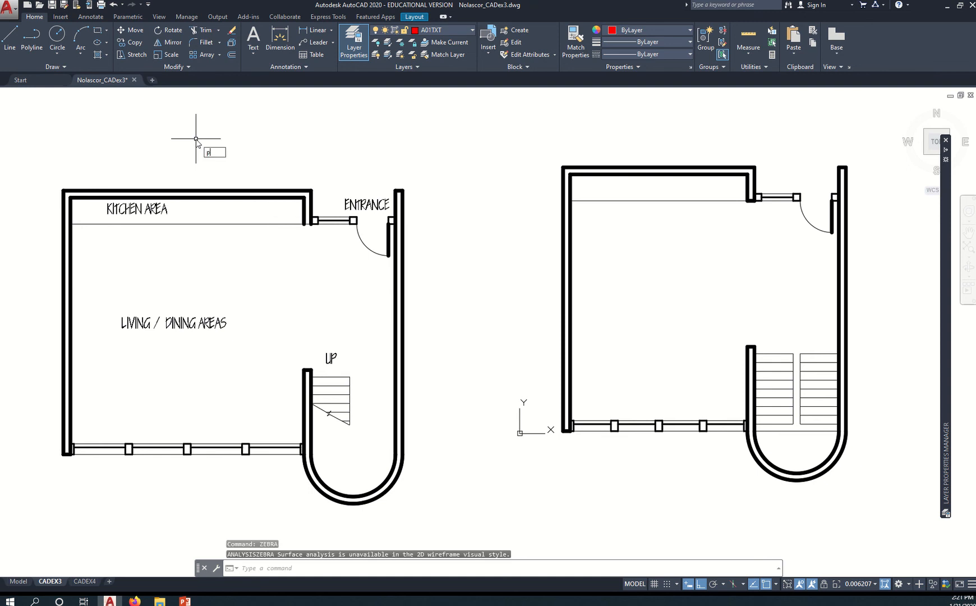
type("PS")
key("Return")
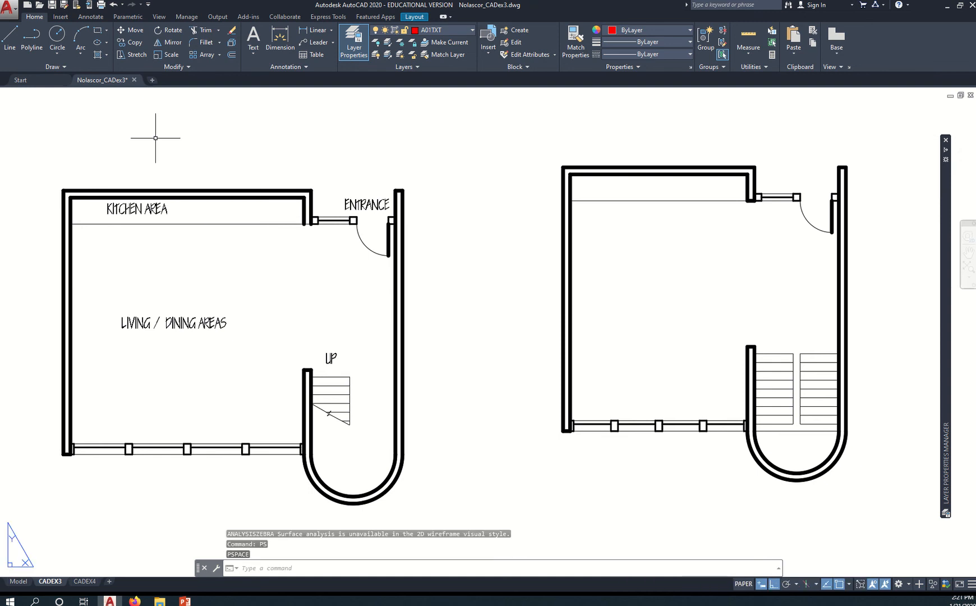
scroll(434, 449, "down", 8)
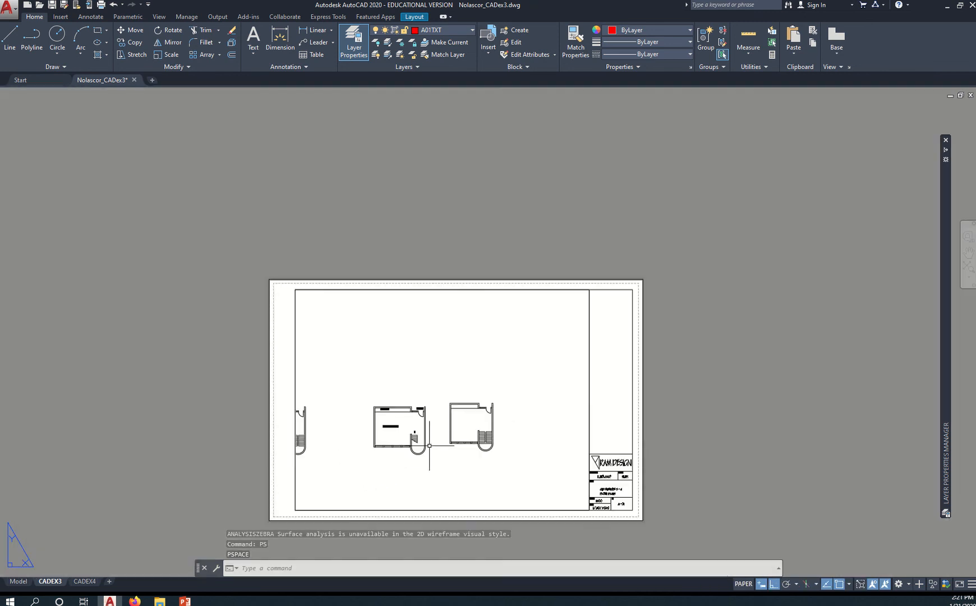
middle_click_drag(434, 452, 417, 338)
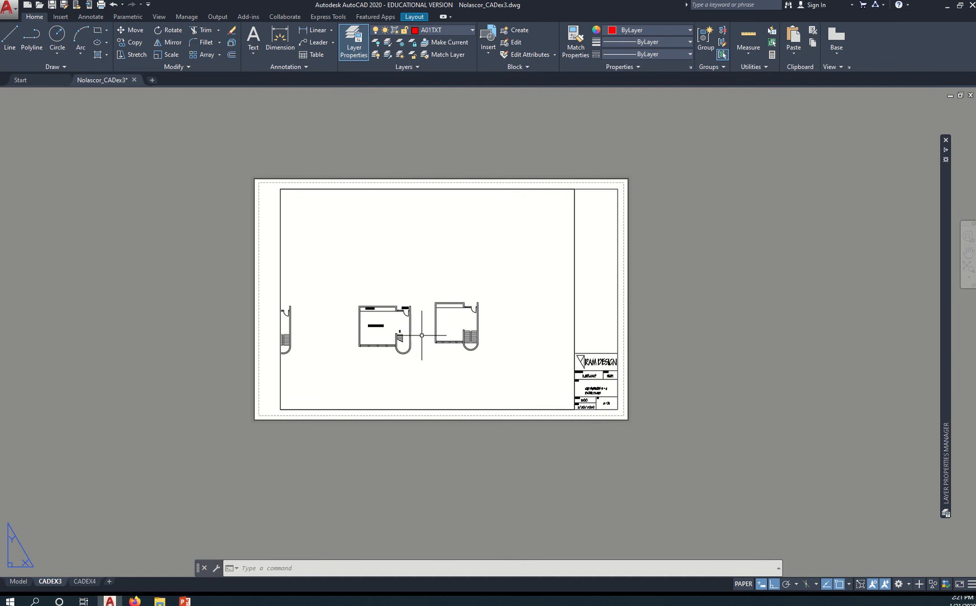
scroll(417, 338, "up", 1)
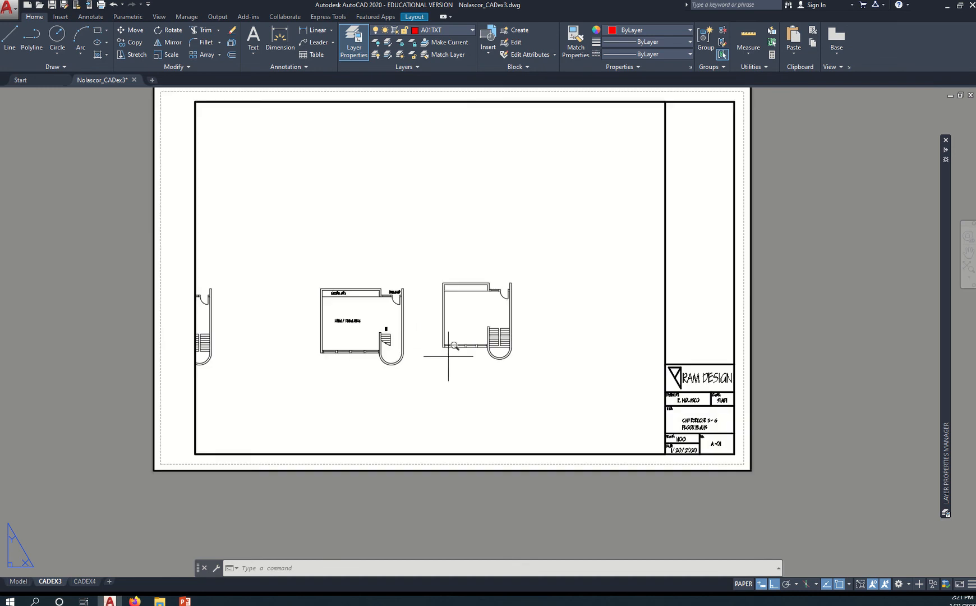
type("z")
key("Return")
type("e")
key("Return")
Step: Set the viewport scale to 1:100, center both floor plans inside the viewport and return to paper space
double_click(609, 377)
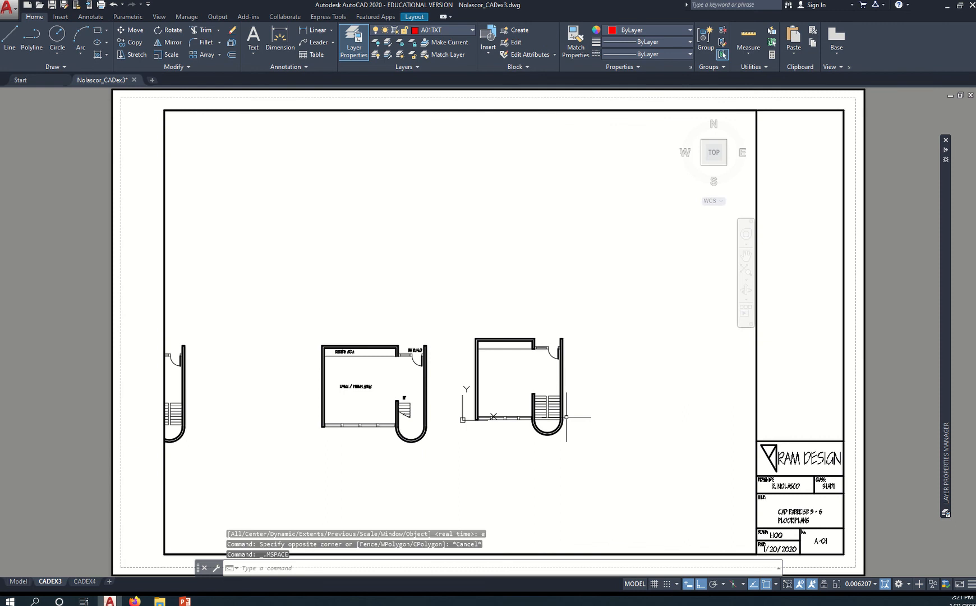
left_click(865, 584)
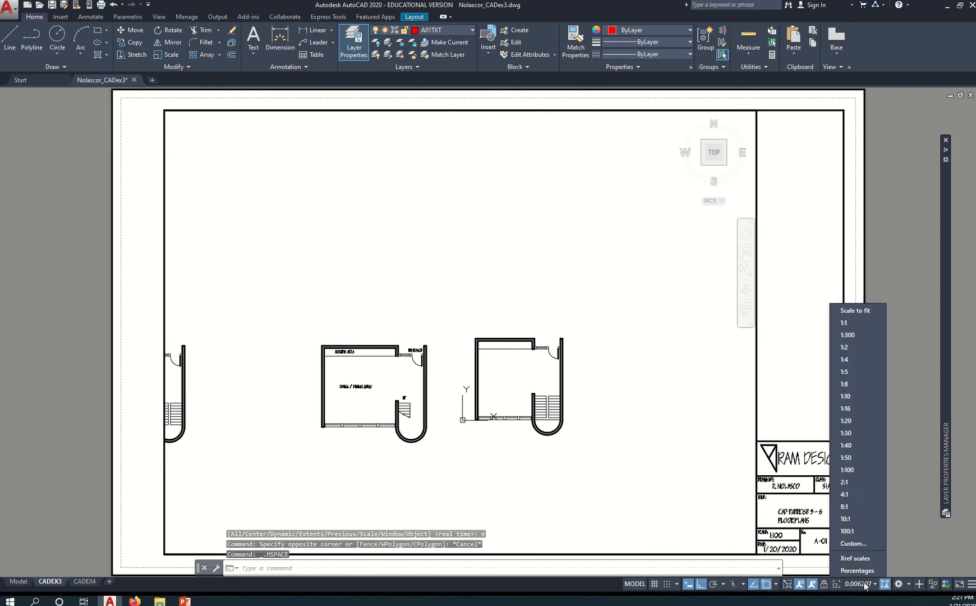
left_click(862, 469)
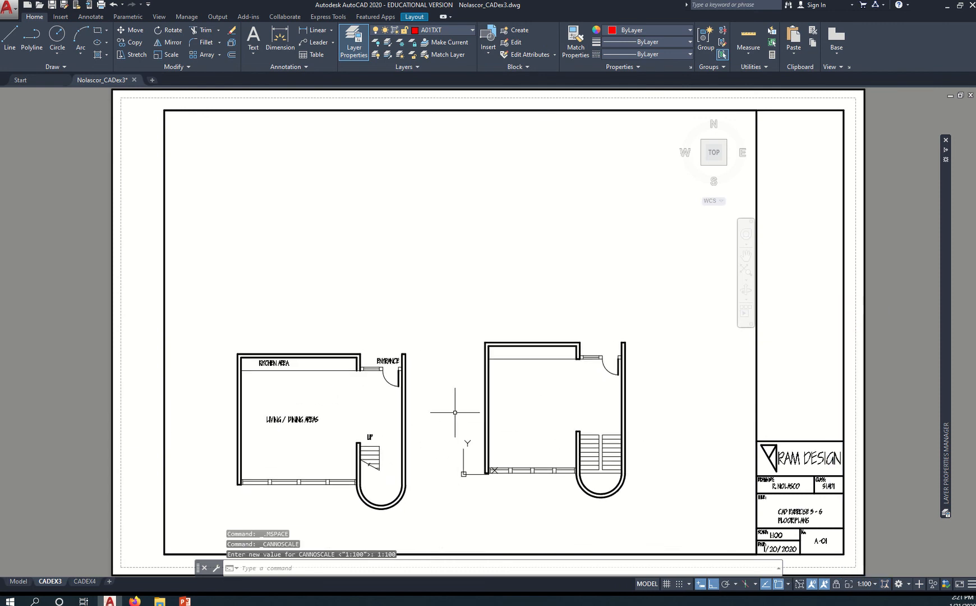
middle_click_drag(454, 404, 494, 299)
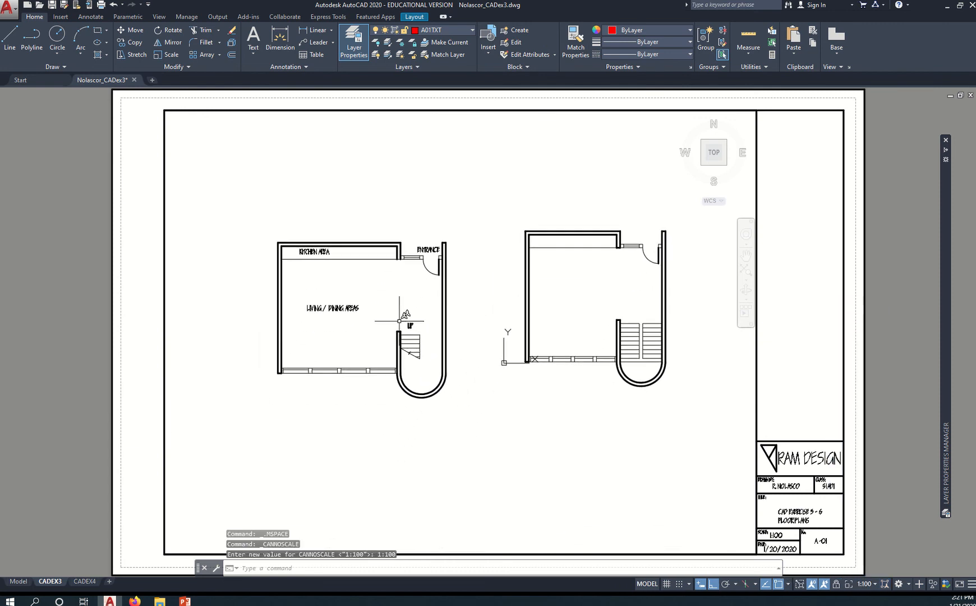
double_click(77, 323)
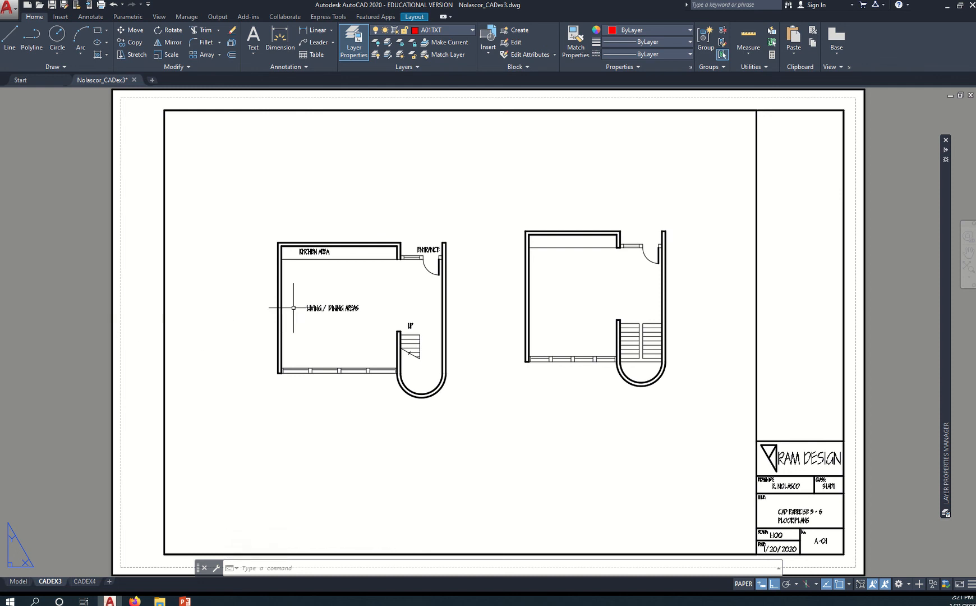
Step: Use DIST in paper space beside the LIVING / DINING AREAS label to check its size at 1:100
scroll(289, 309, "up", 6)
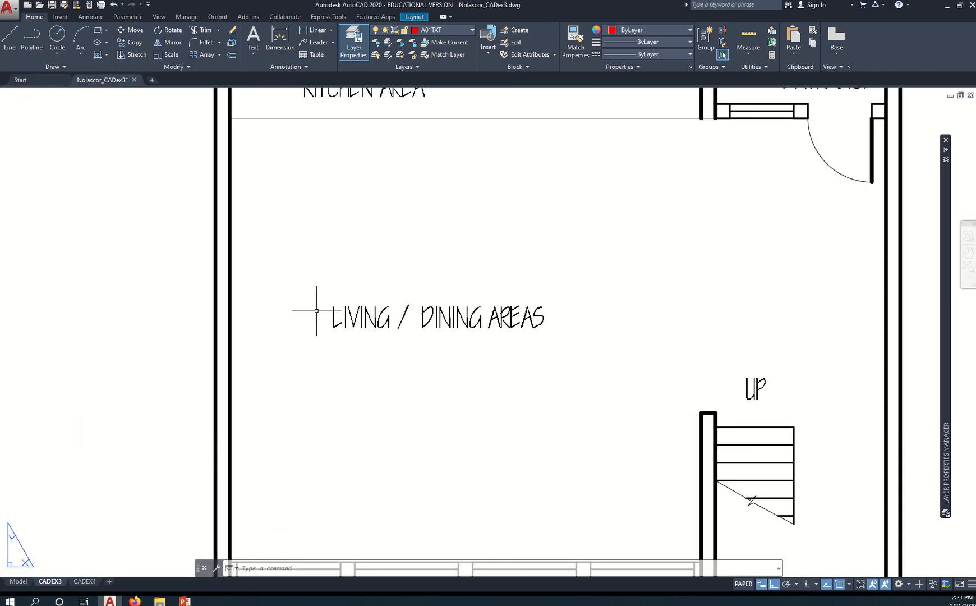
type("di")
key("Return")
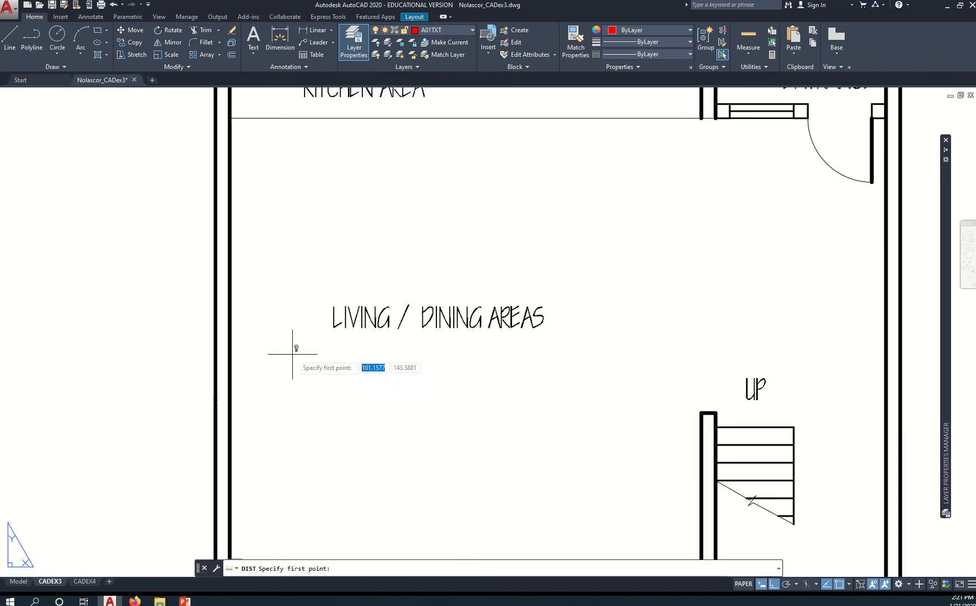
left_click(305, 328)
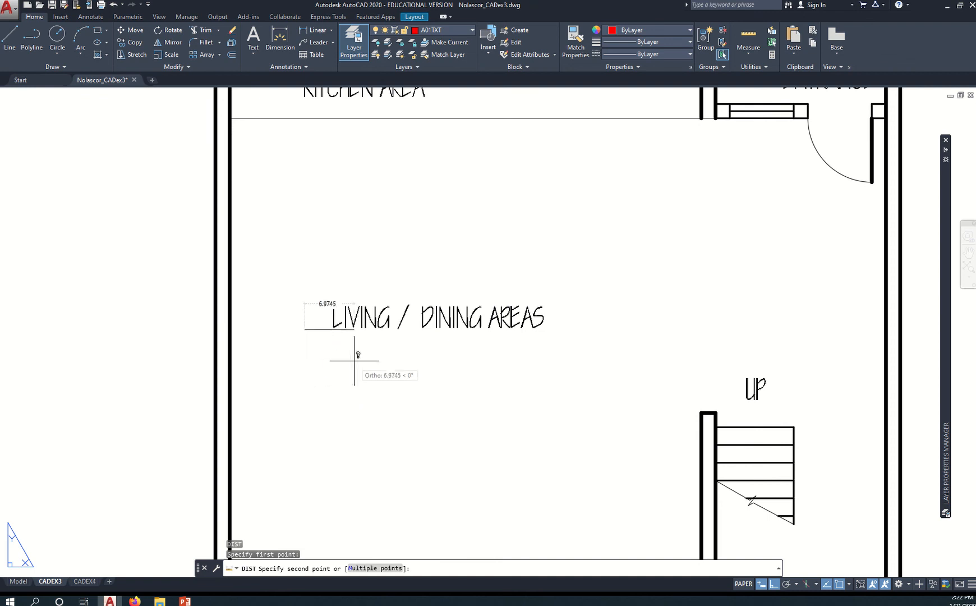
key("Escape")
Step: Set the viewport scale to 1:50, center the labeled floor plan in the viewport and return to paper space
scroll(443, 387, "down", 5)
middle_click_drag(443, 395, 374, 329)
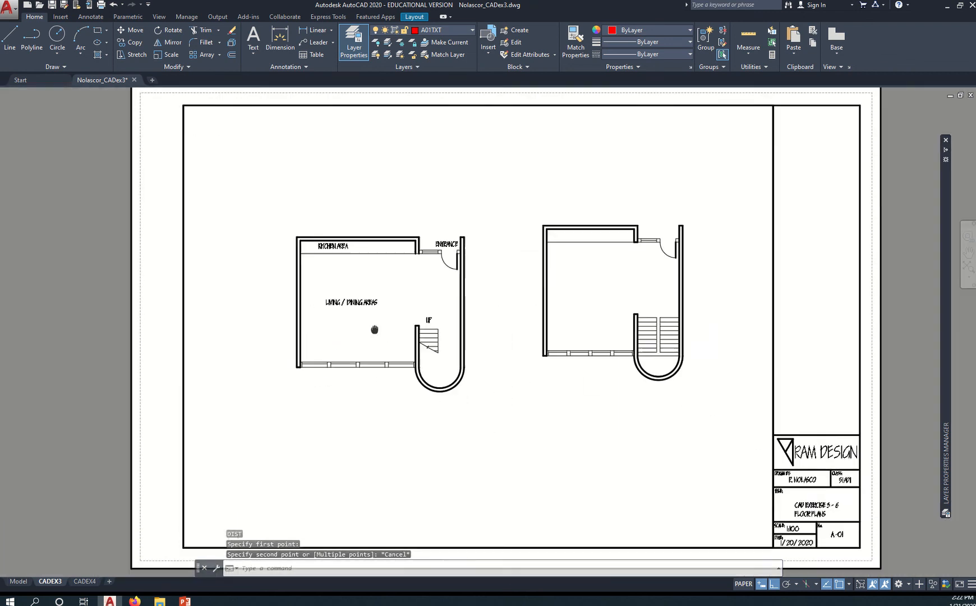
scroll(374, 329, "down", 2)
double_click(456, 373)
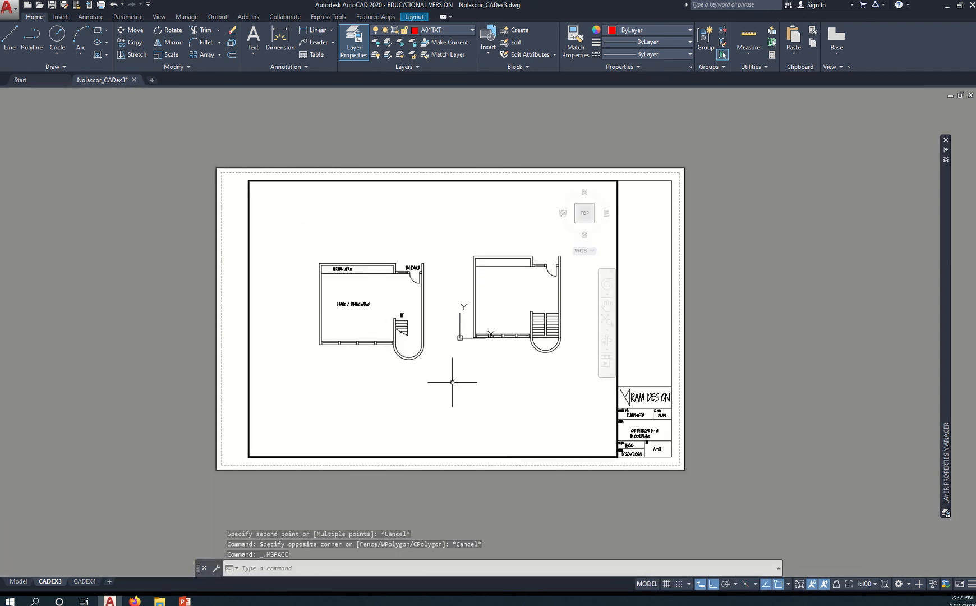
left_click(873, 584)
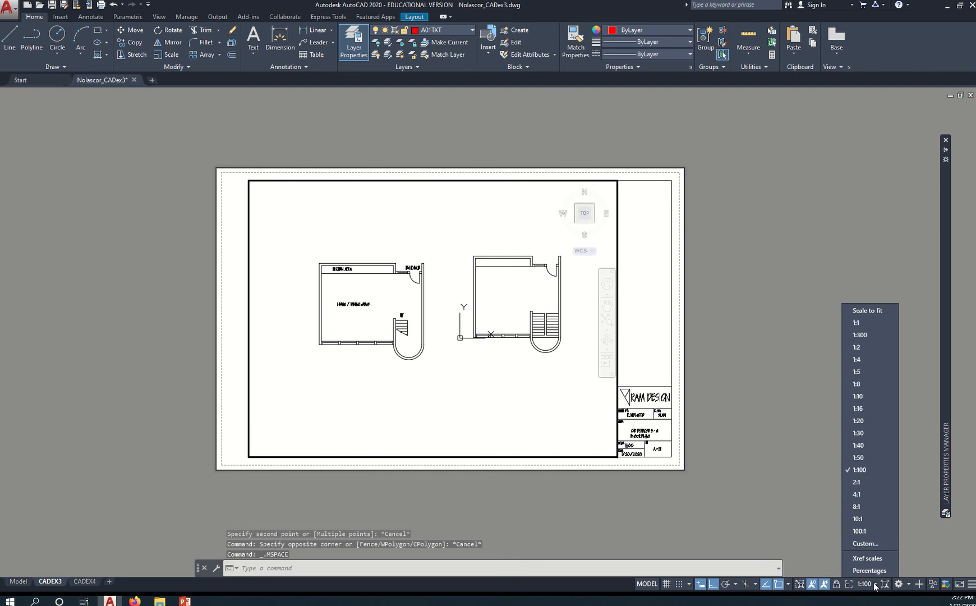
left_click(877, 459)
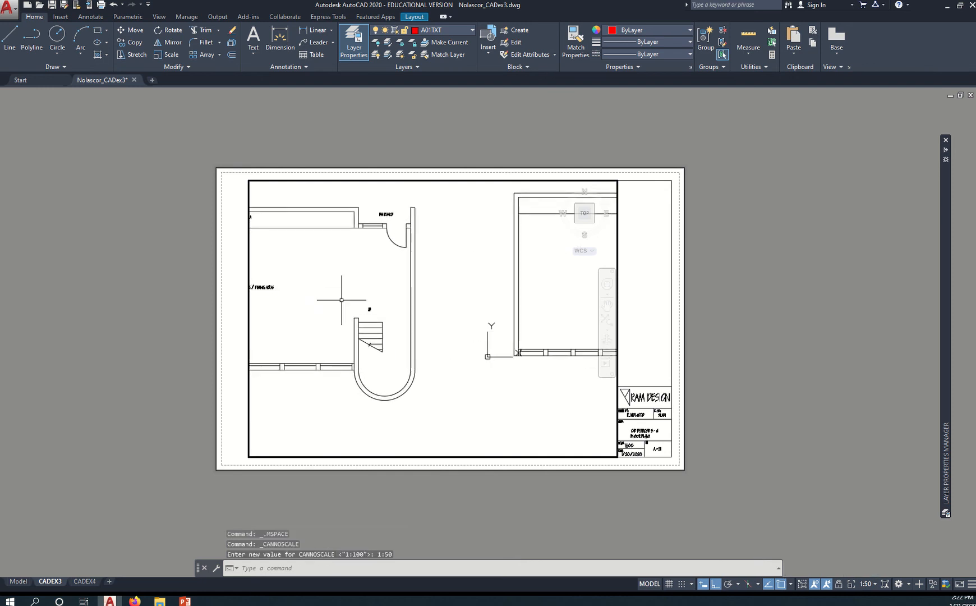
middle_click_drag(341, 299, 433, 304)
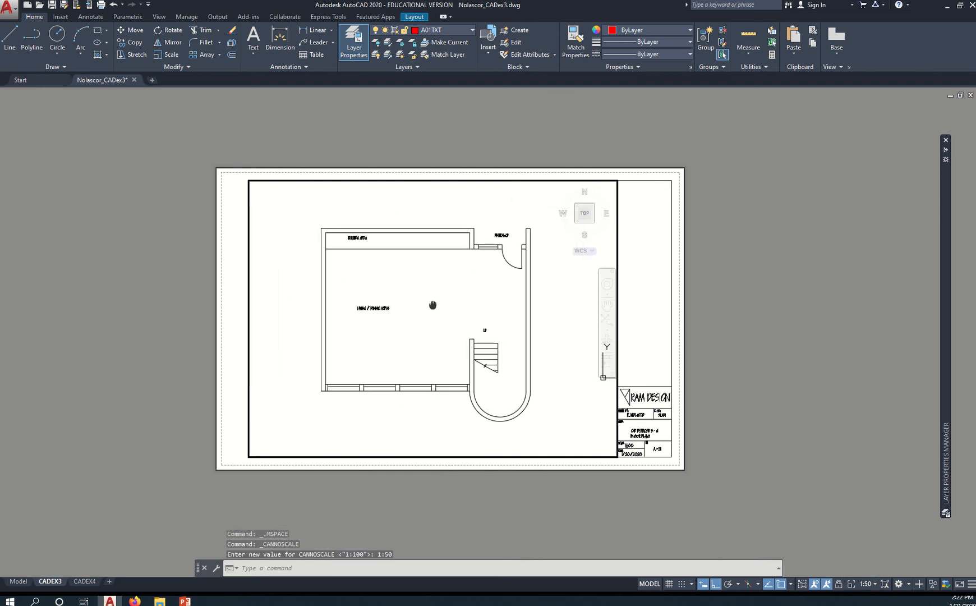
double_click(187, 327)
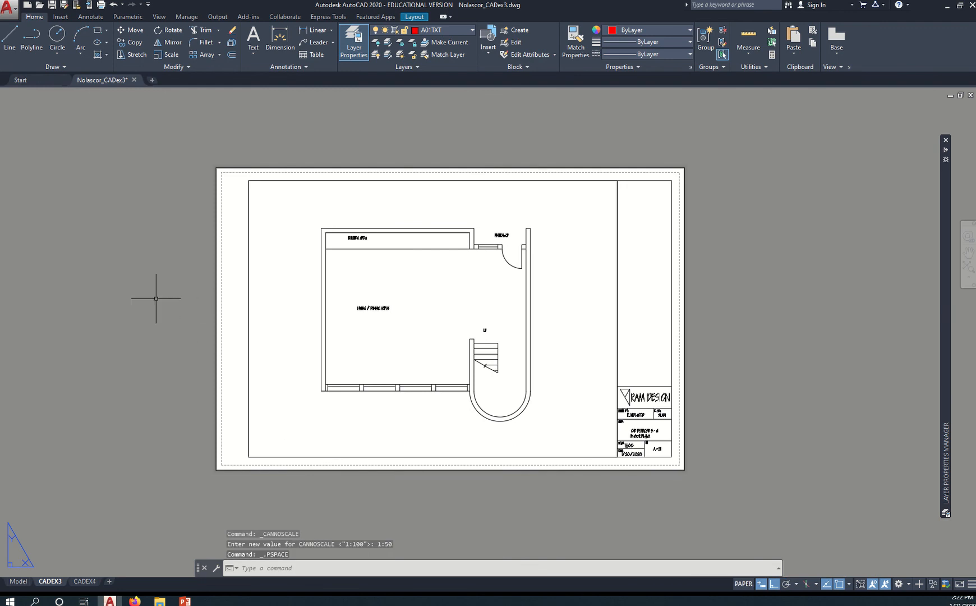
Step: Check the LIVING / DINING AREAS label's size in paper space again with DIST at the 1:50 scale
scroll(348, 305, "up", 10)
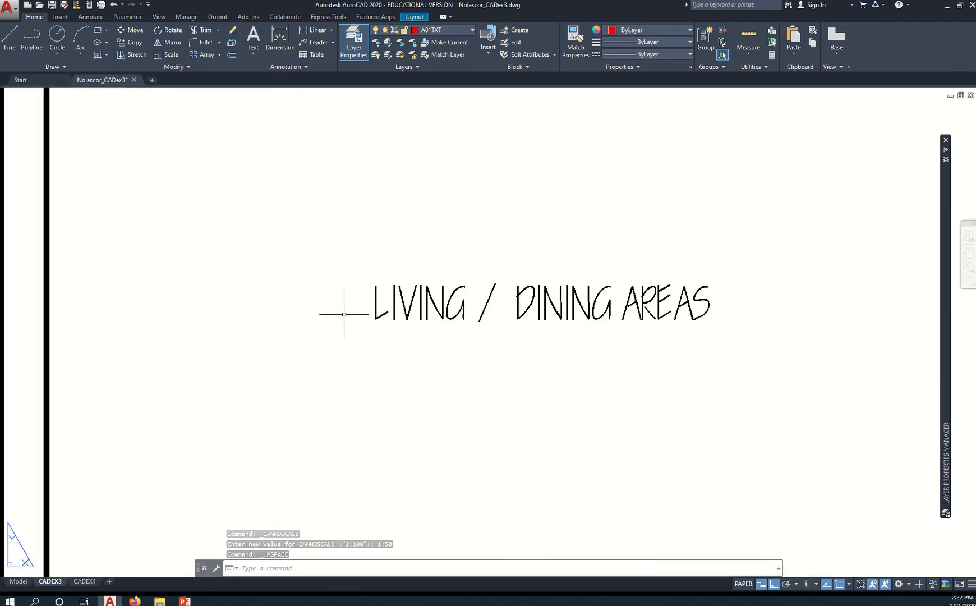
type("dist")
key("Return")
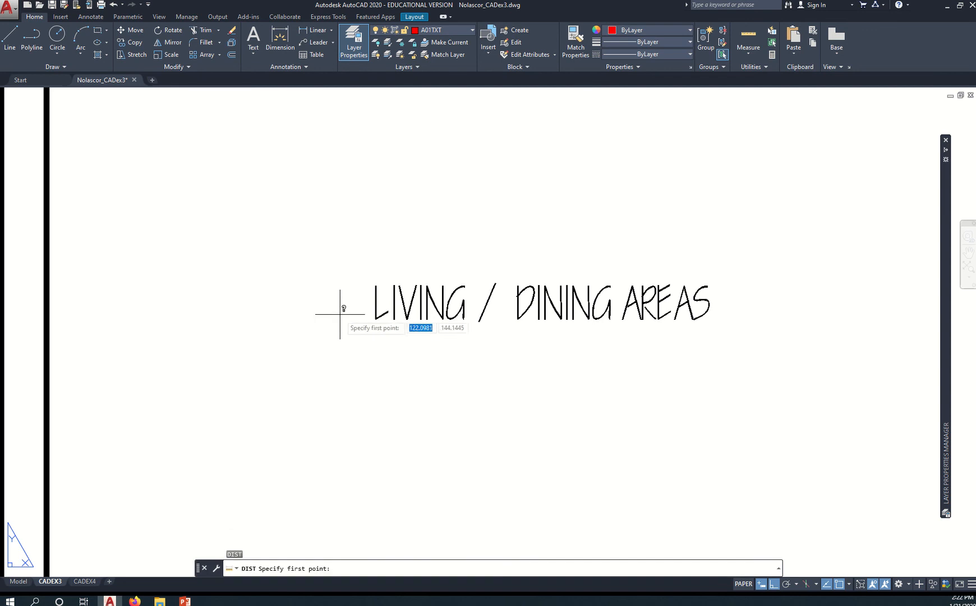
left_click(338, 322)
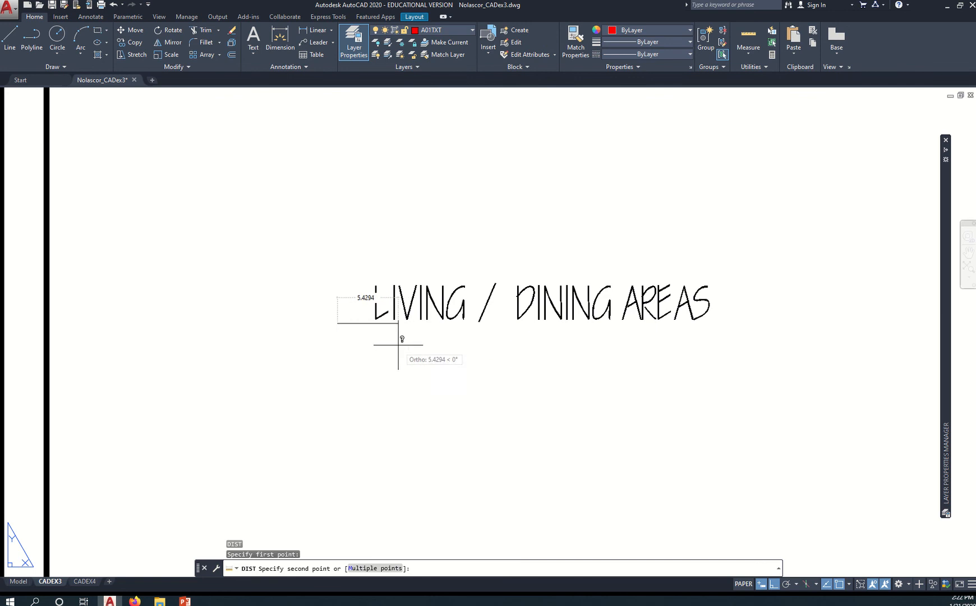
key("Escape")
scroll(398, 344, "down", 8)
middle_click_drag(477, 375, 388, 288)
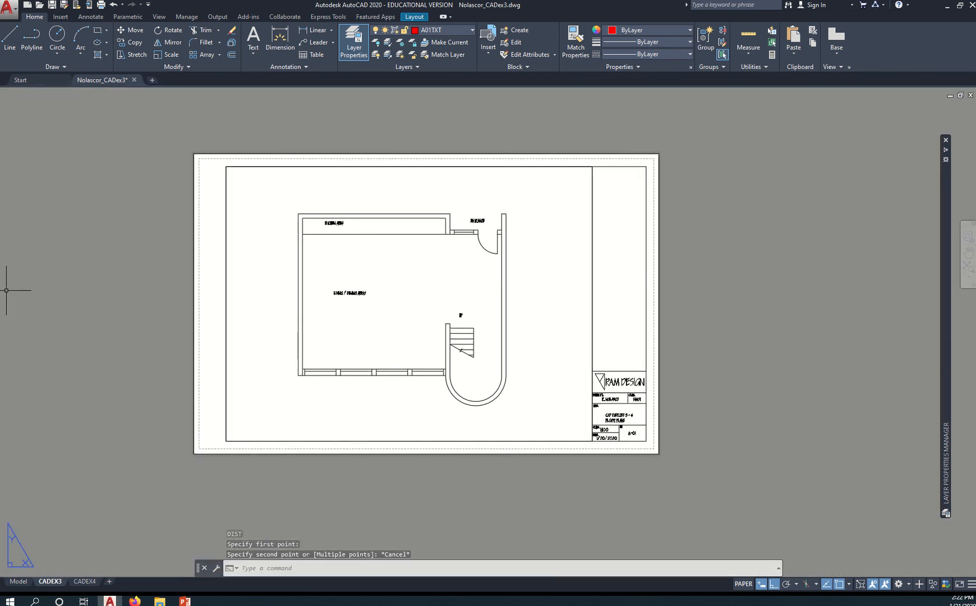